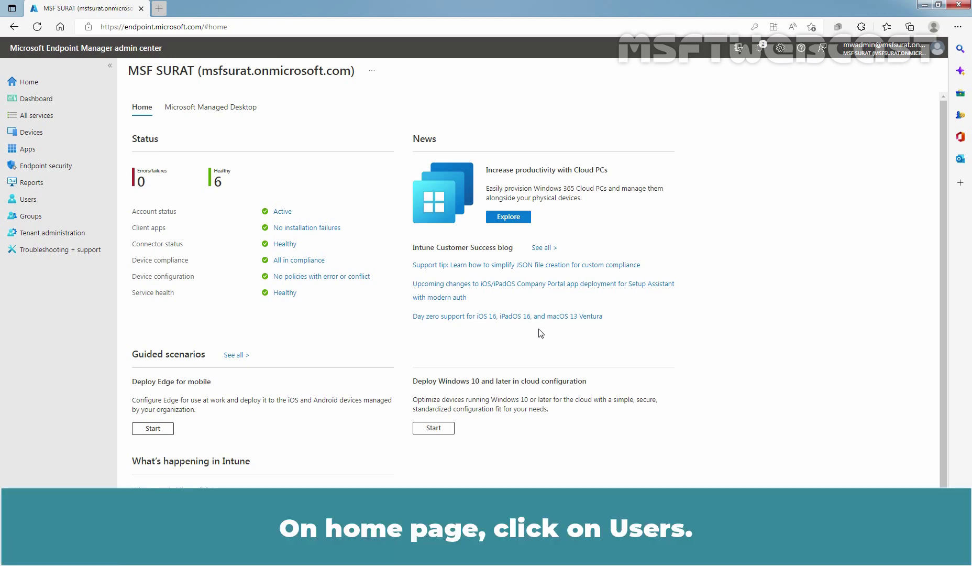
Step: Open Test User1's profile from the All users list
left_click(39, 202)
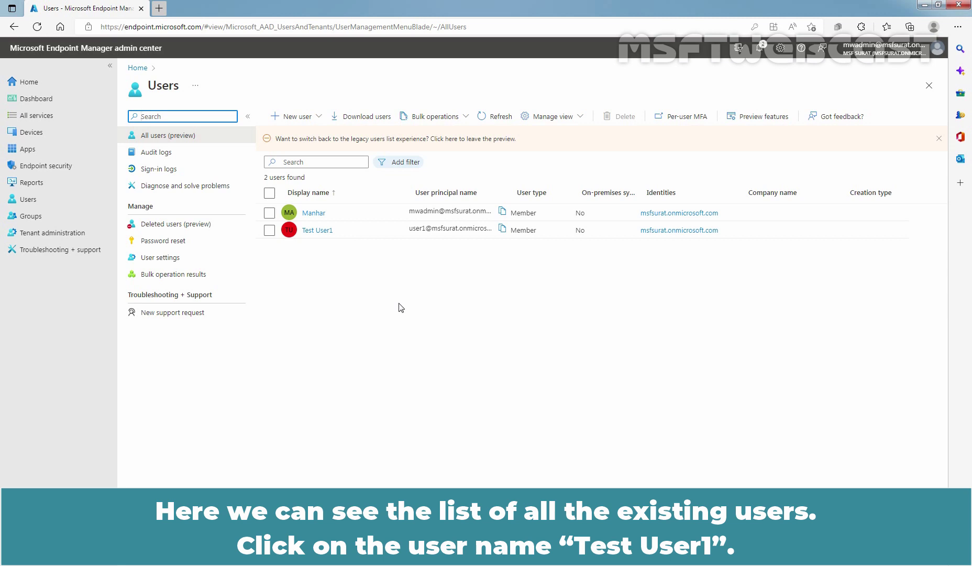
left_click(323, 232)
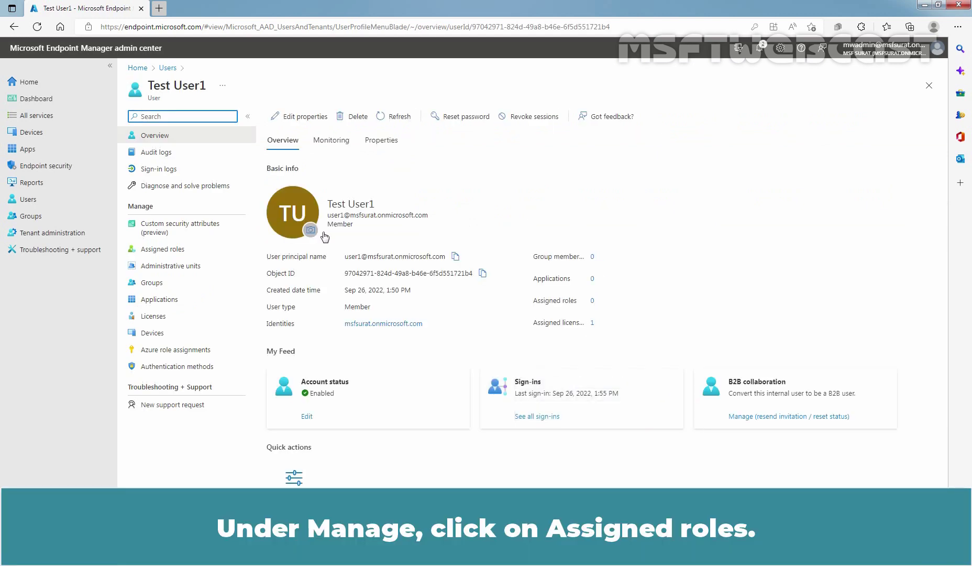
Step: View Test User1's Assigned roles page, which shows no directory roles
left_click(199, 250)
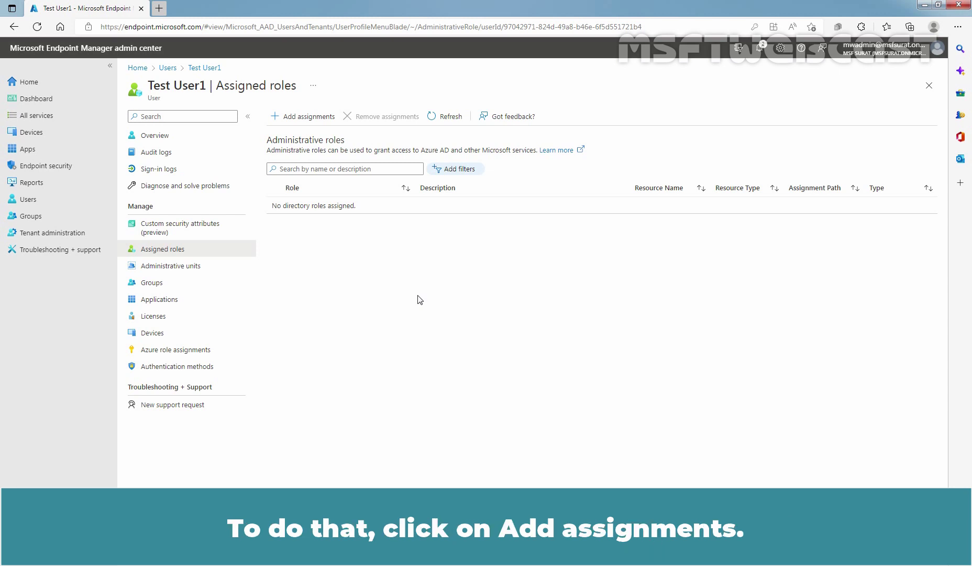
Step: Start a role assignment, search directory roles for 'intune ad', and tick Intune administrator
left_click(302, 118)
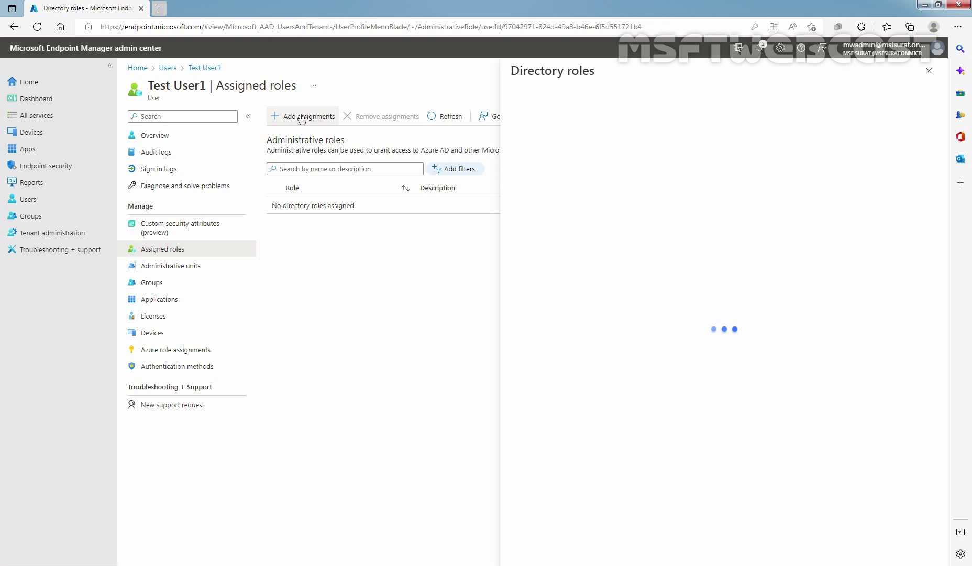
left_click(547, 149)
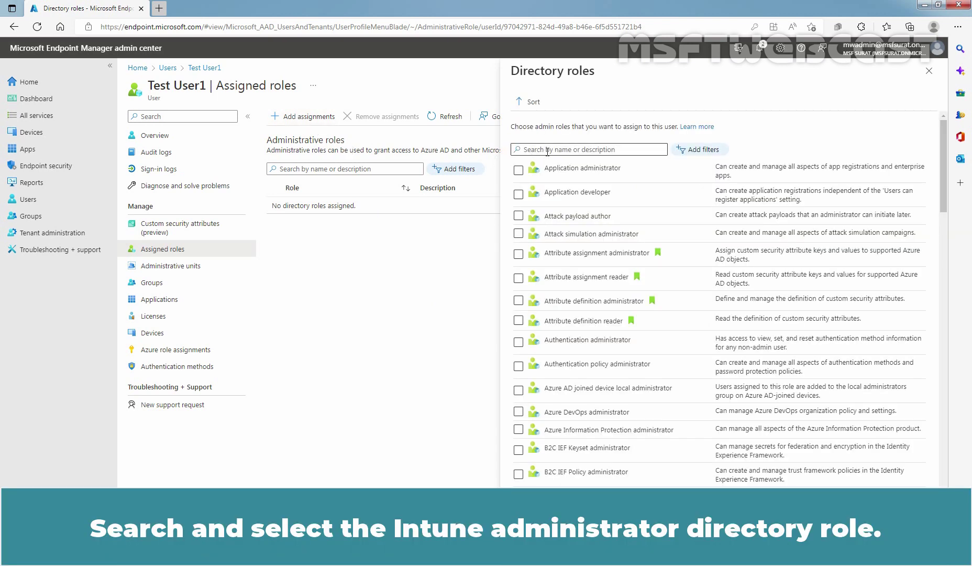
type("intune ")
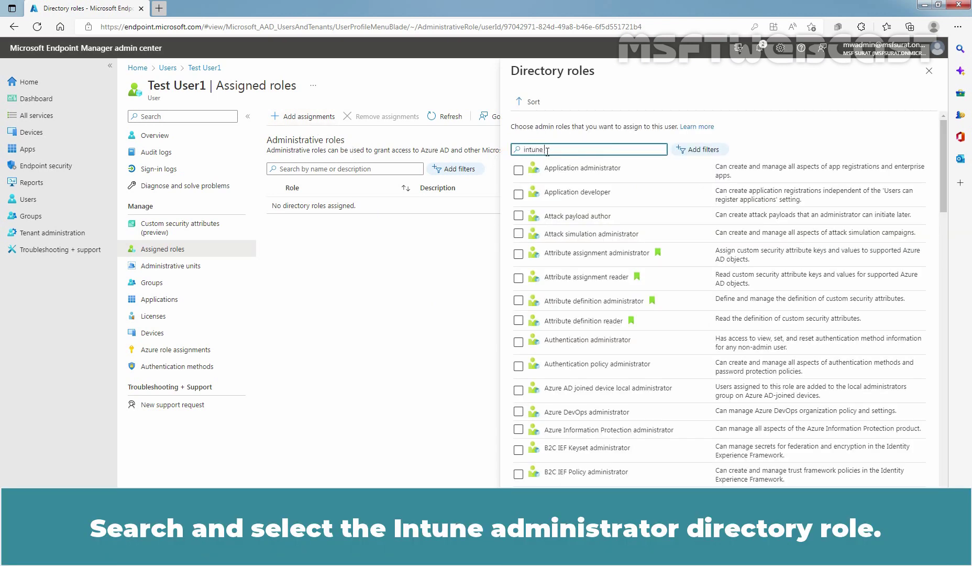
type("ad")
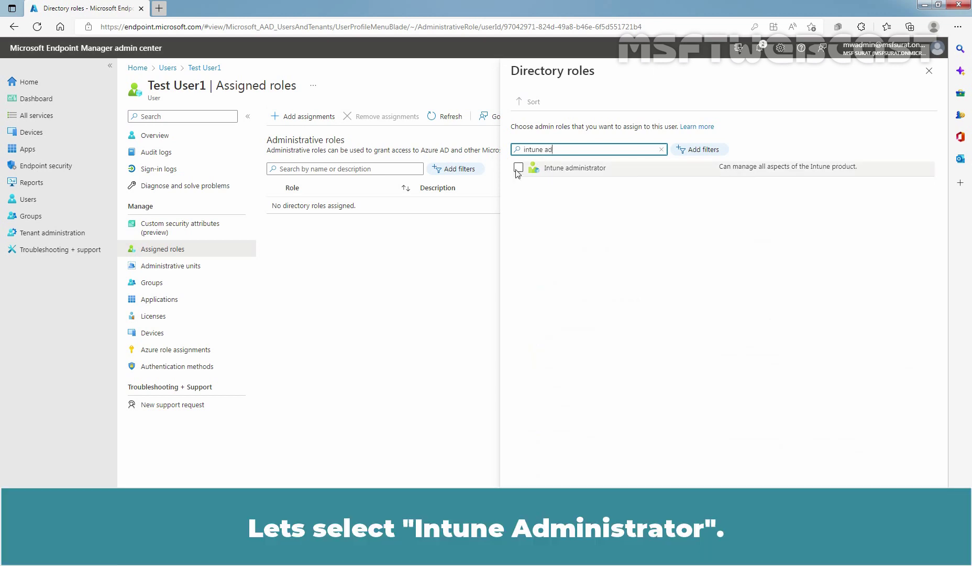
left_click(520, 170)
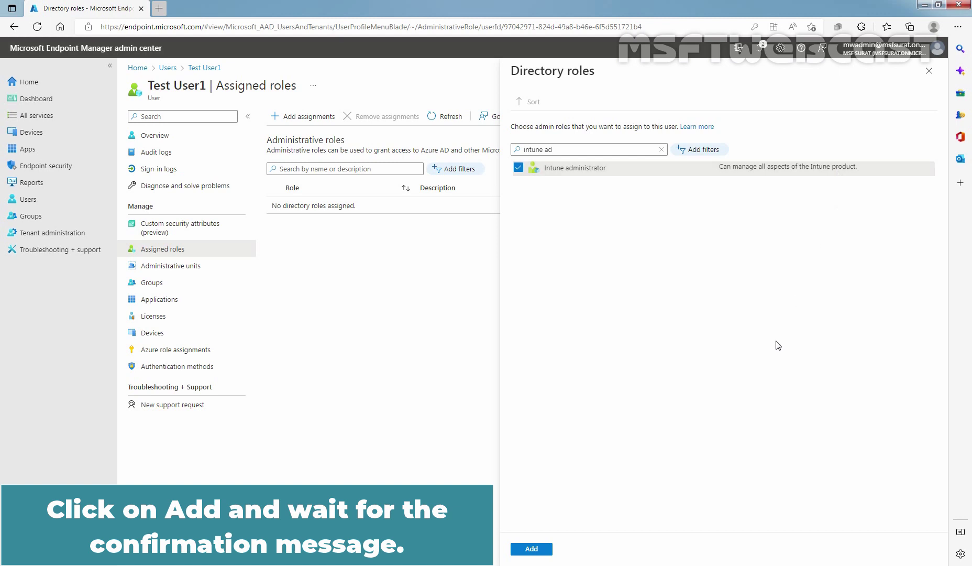
Step: Add the Intune administrator assignment and refresh Test User1's assigned roles list
left_click(531, 550)
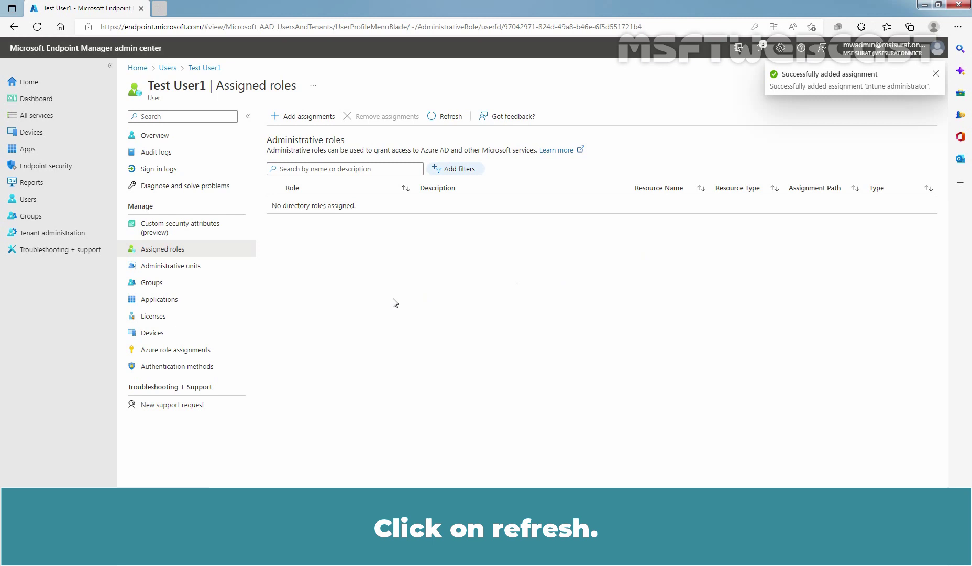
left_click(446, 120)
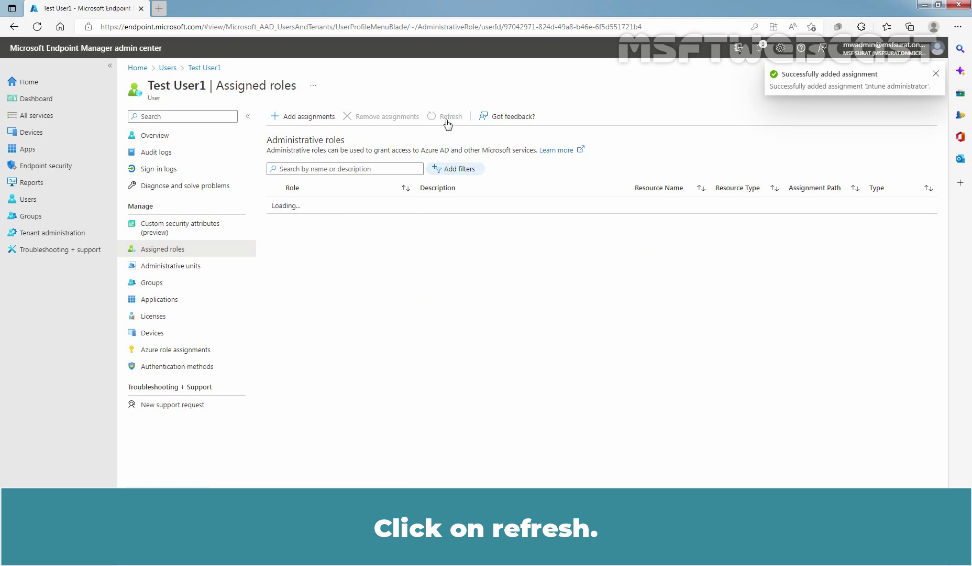